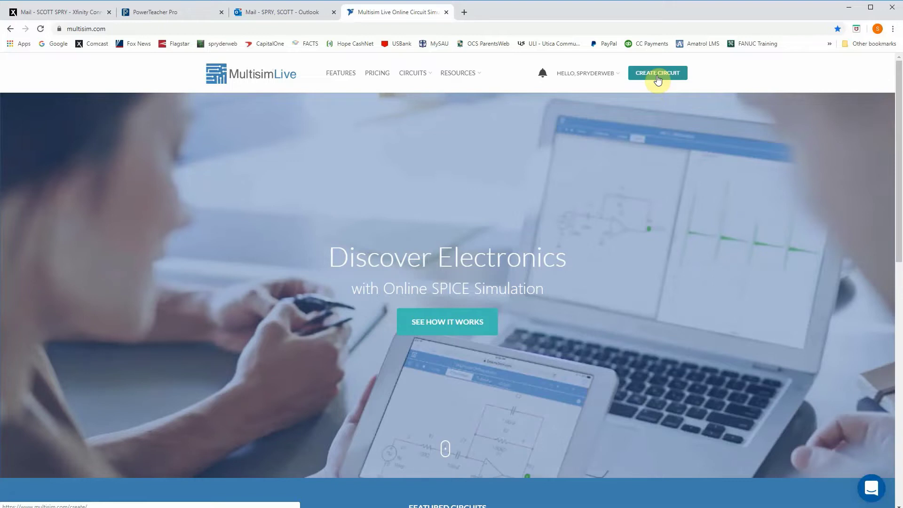
Step: Create a new blank circuit from the Multisim Live home page
click(657, 78)
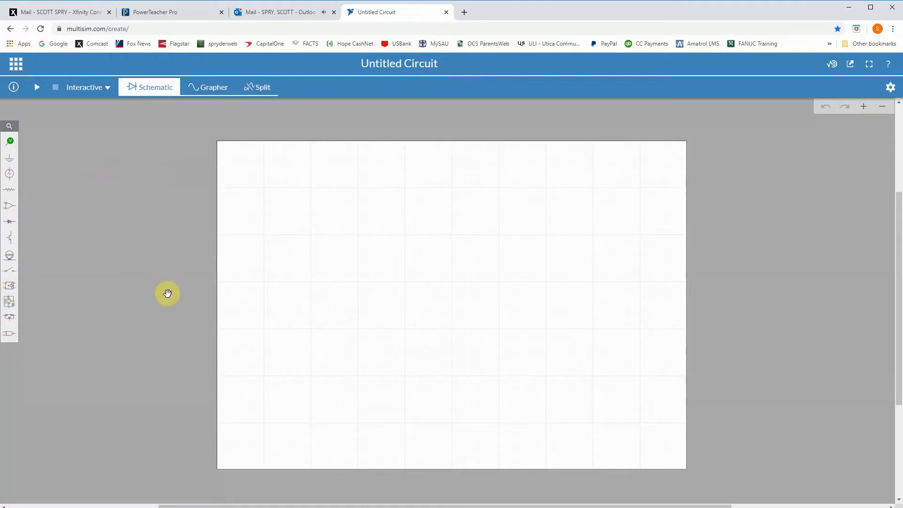
Step: Return to the full Schematic view, zoom the canvas, and open the Sources catalogue
key(XF86AudioRaiseVolume)
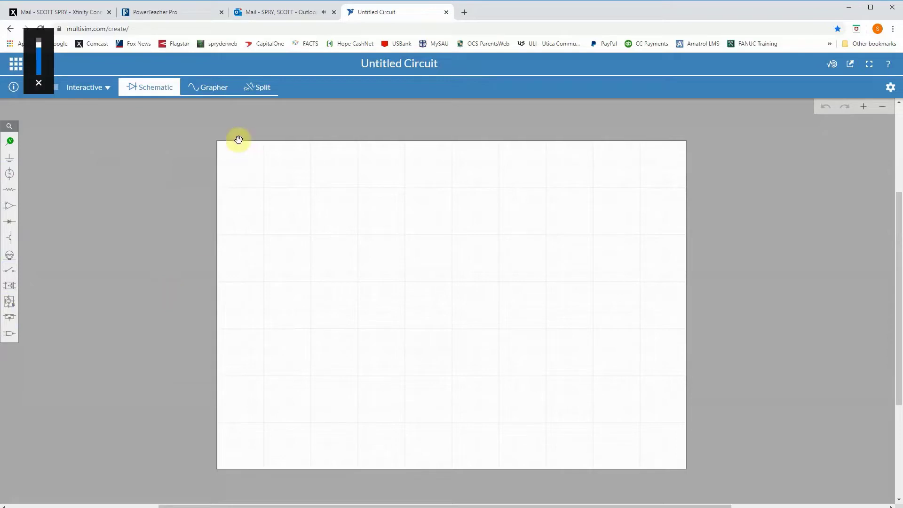
click(213, 91)
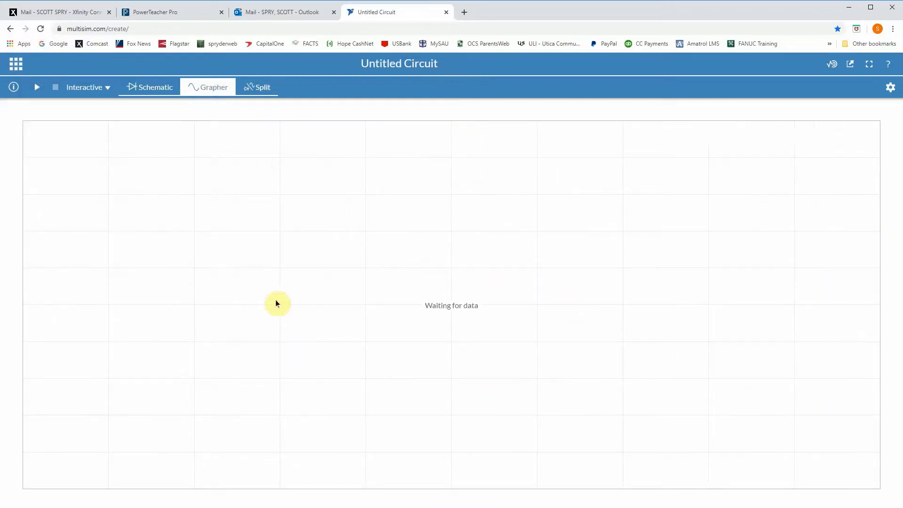
click(258, 90)
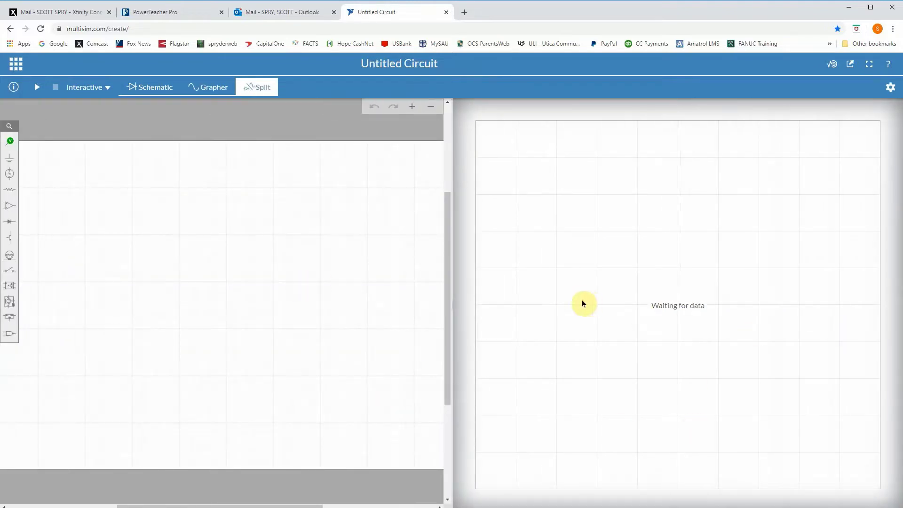
click(161, 92)
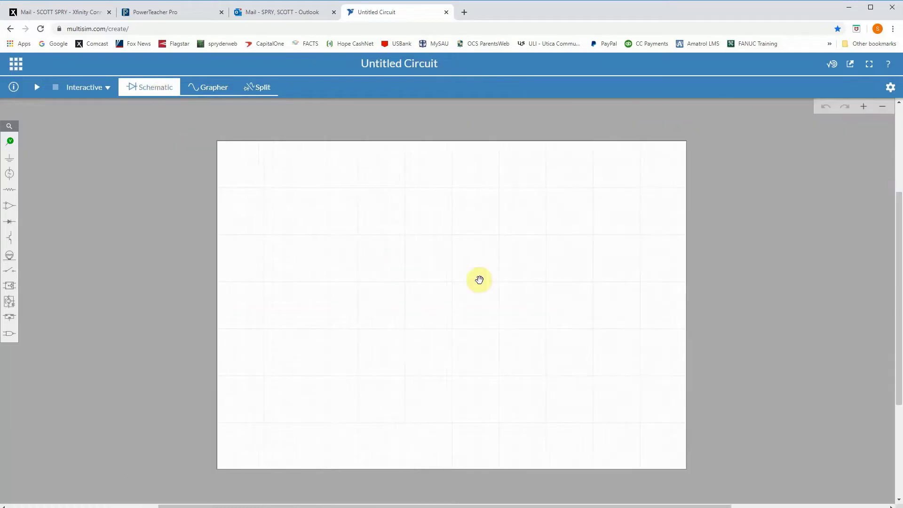
scroll(417, 312, up, 1)
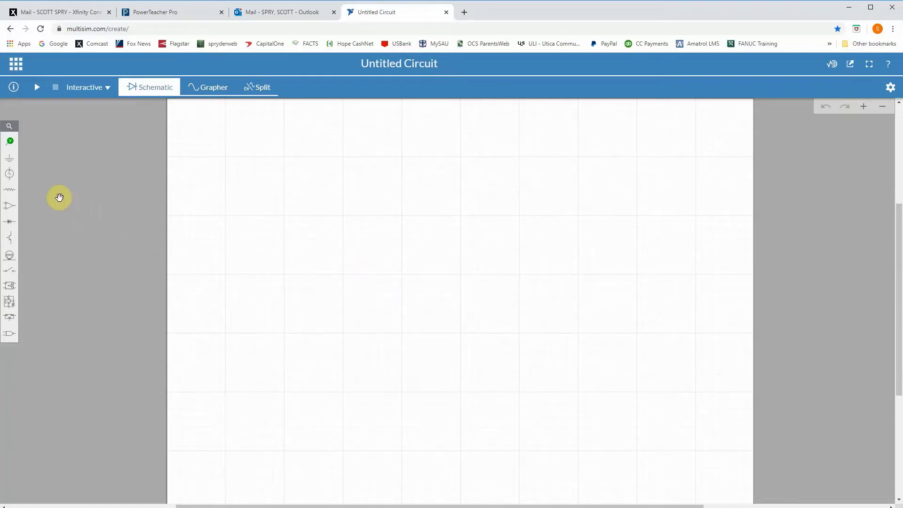
click(9, 174)
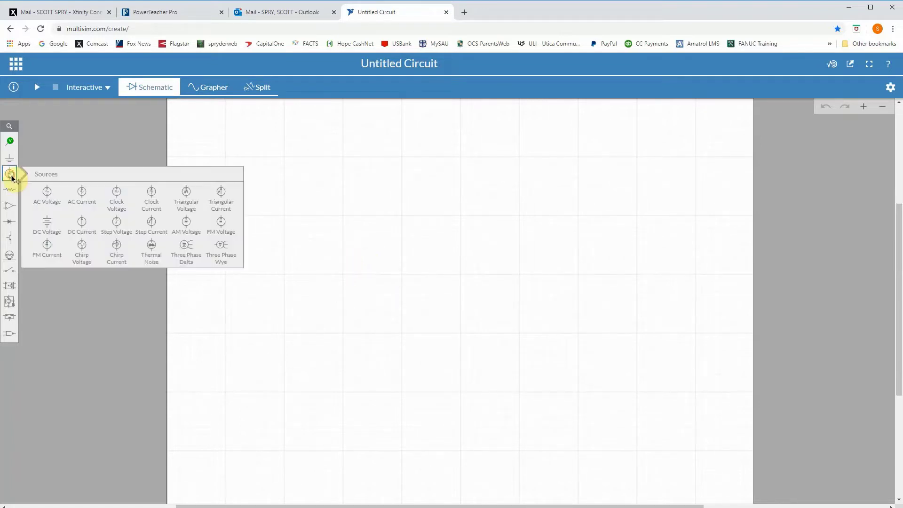
Step: Place an AC voltage source V1 on the schematic
click(46, 195)
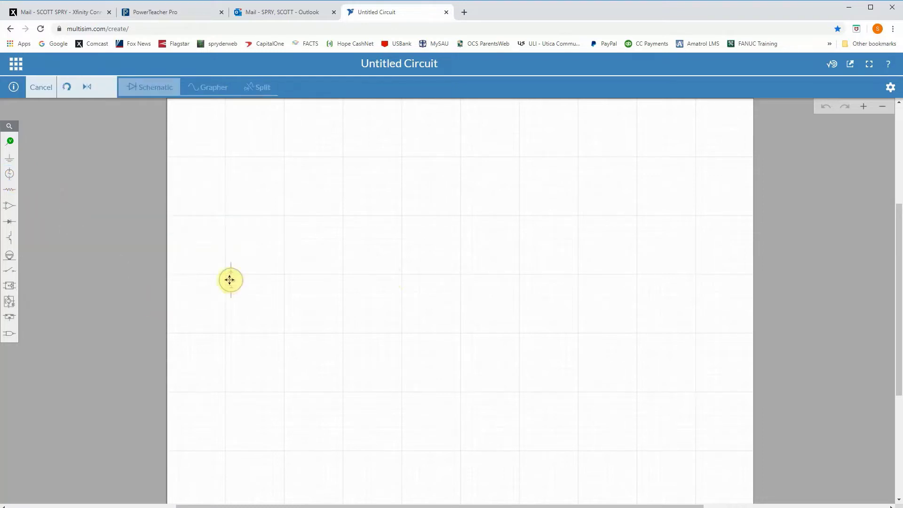
click(226, 276)
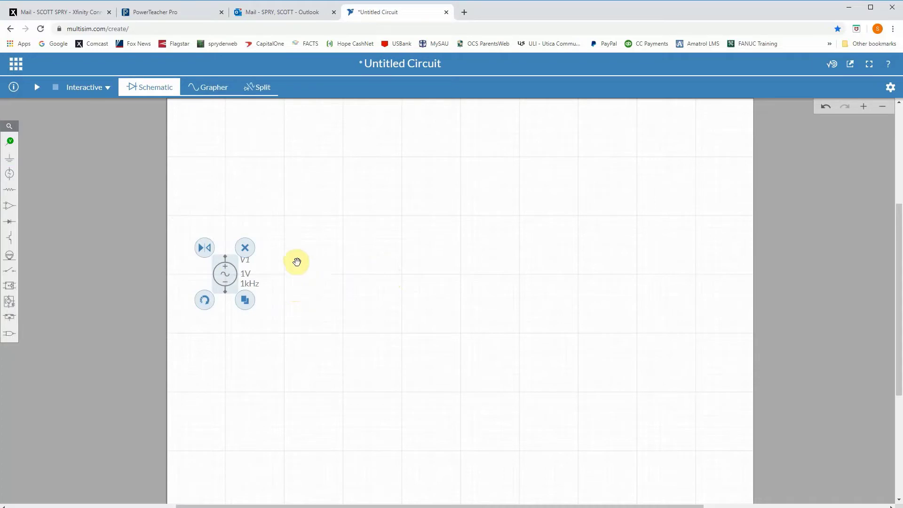
click(296, 254)
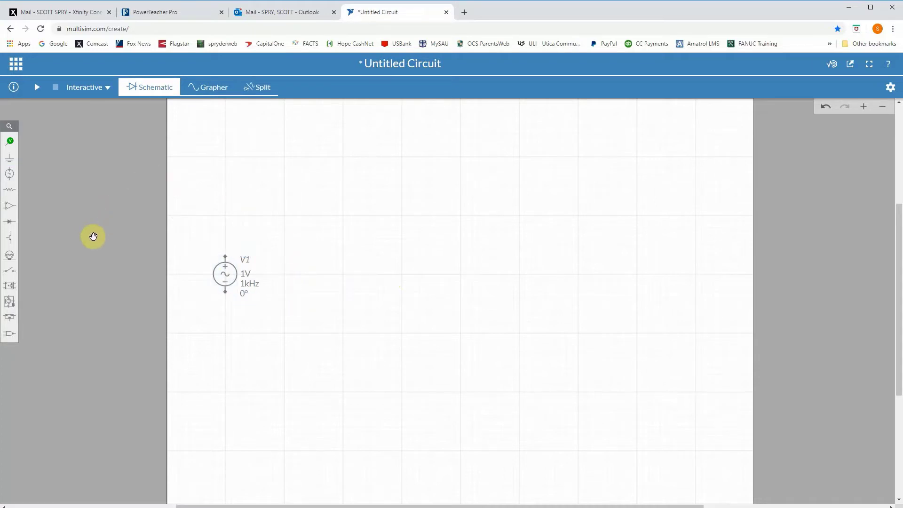
Step: Place a 1P1S transformer T1 to the right of V1
click(10, 205)
click(10, 190)
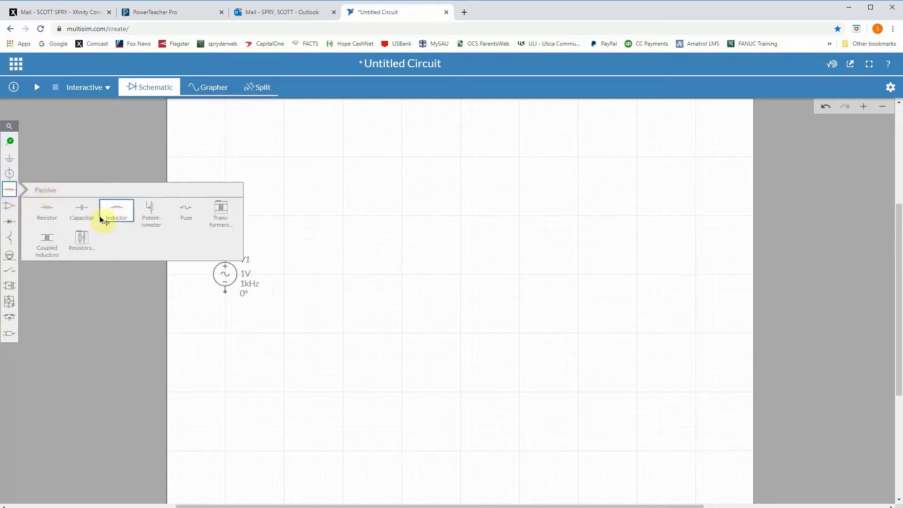
click(224, 226)
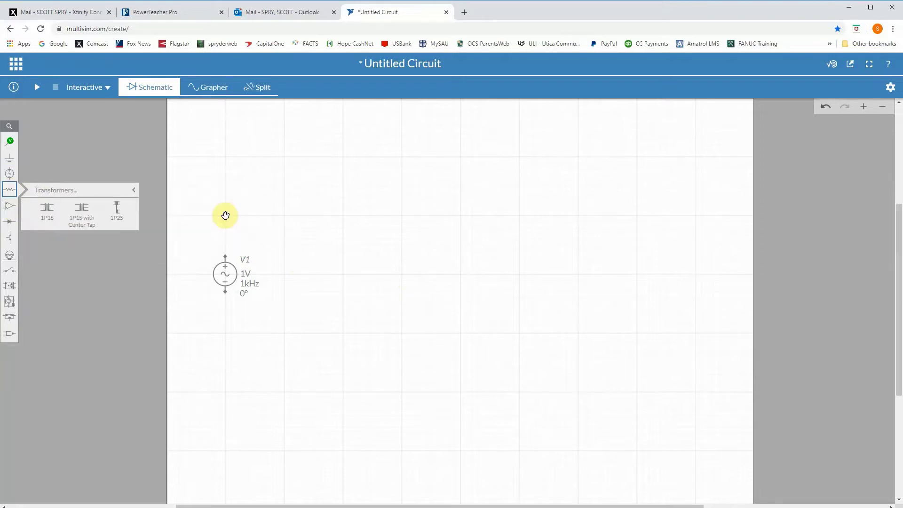
click(48, 218)
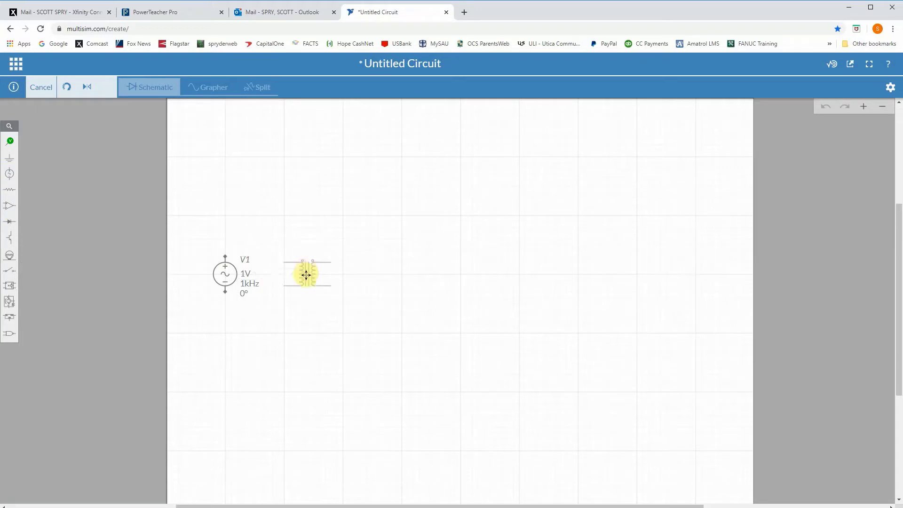
click(307, 275)
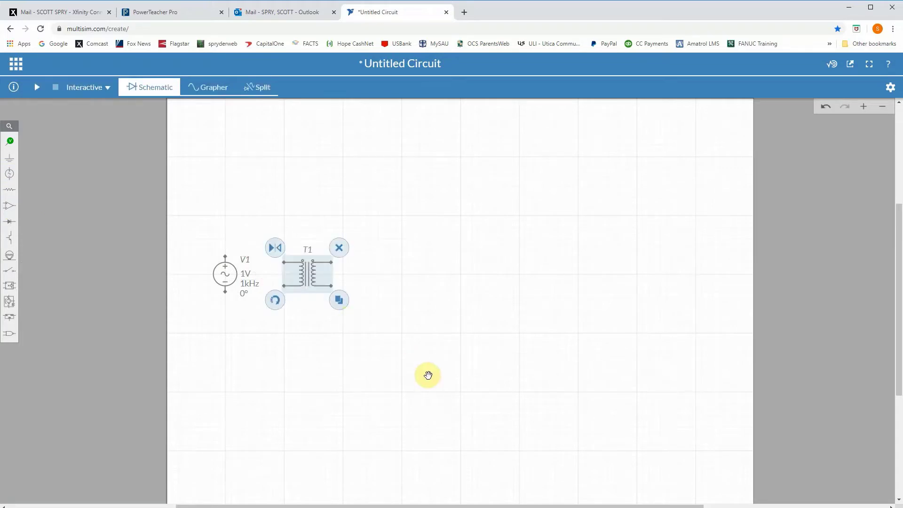
click(428, 375)
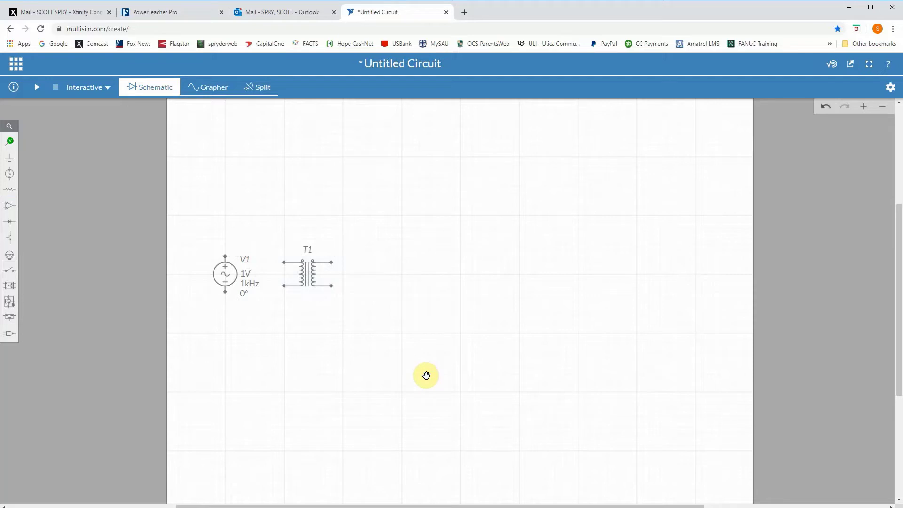
Step: Place a standard diode D1 above and to the right of T1
click(11, 227)
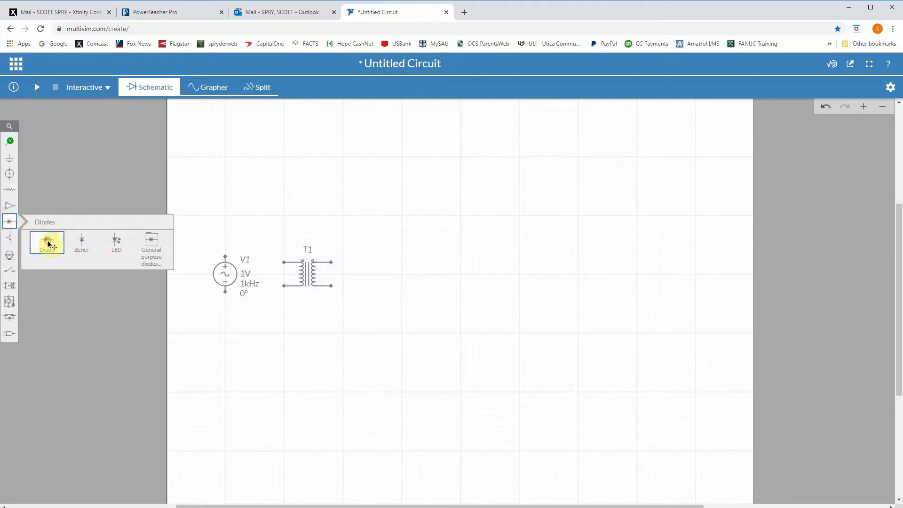
click(44, 240)
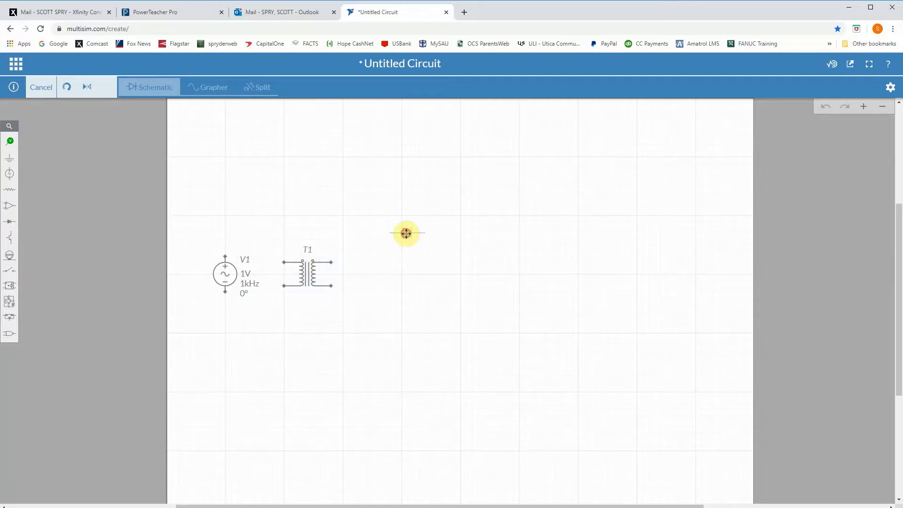
click(406, 232)
click(303, 336)
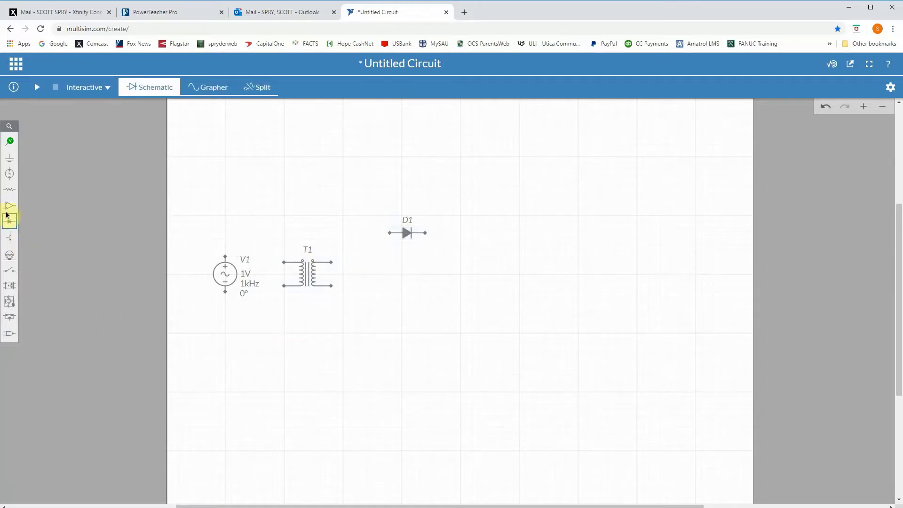
Step: Place a 1 kΩ resistor R1 right of the diode, rotated vertical
click(9, 190)
click(45, 208)
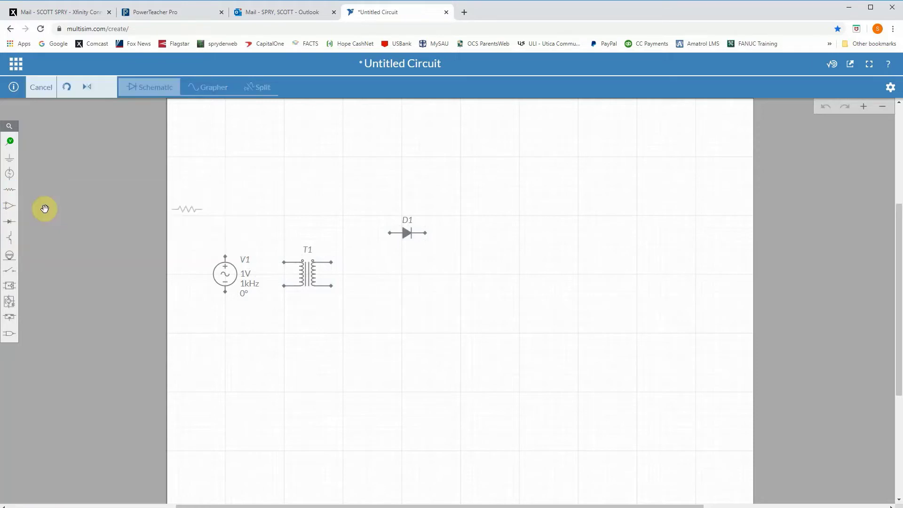
click(469, 278)
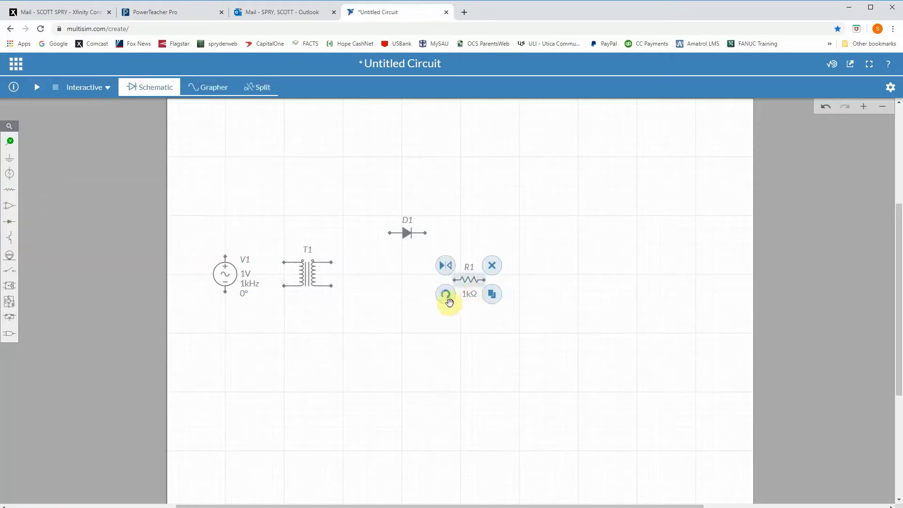
click(448, 299)
click(531, 291)
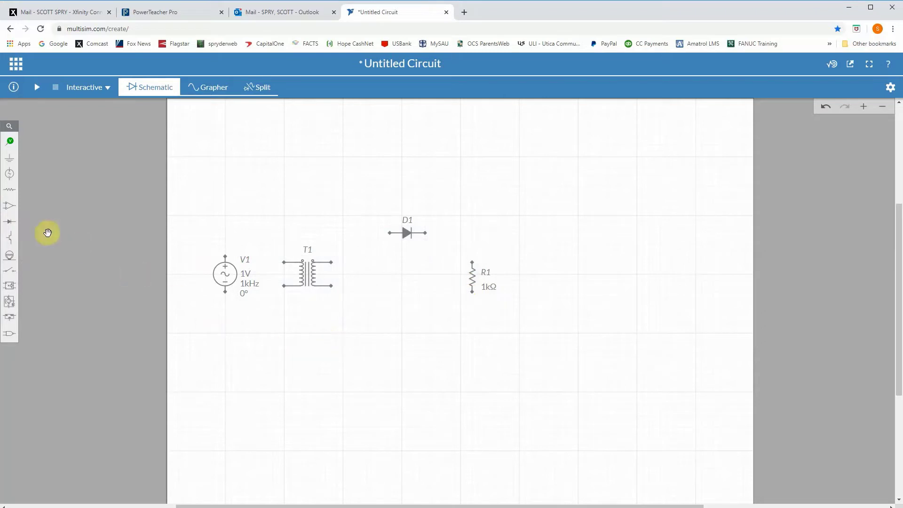
Step: Place a ground symbol below the diode
click(9, 157)
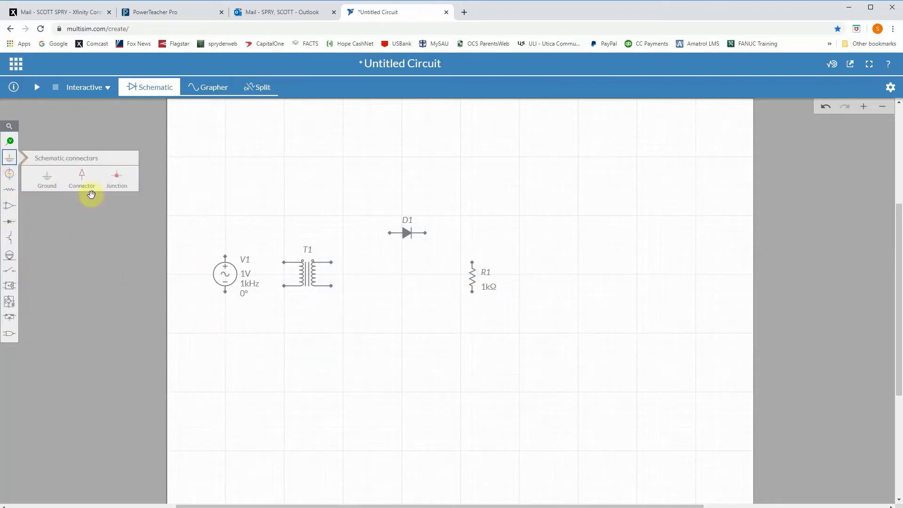
click(52, 185)
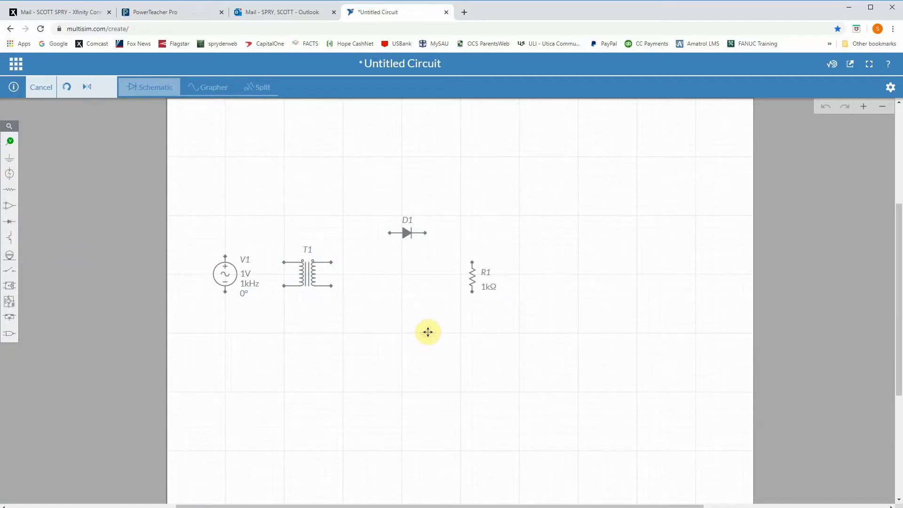
click(413, 327)
click(506, 380)
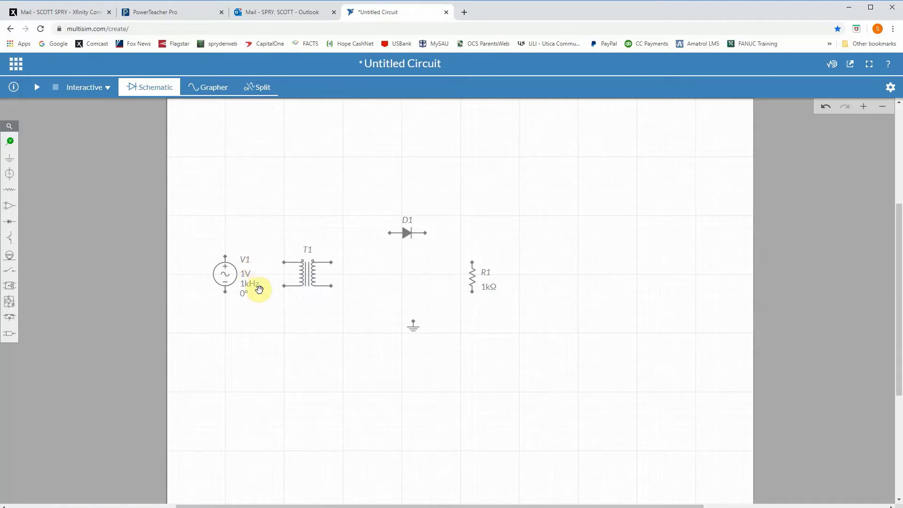
Step: Select V1 to show its properties: AC sine, 1 V peak, 1 kHz
click(228, 271)
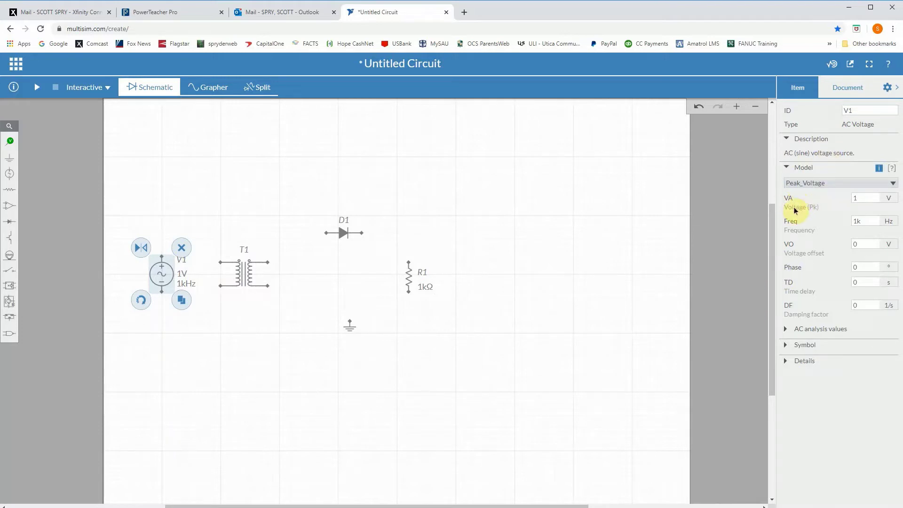
Step: Change V1's peak voltage VA from 1 V to 200 V
click(864, 201)
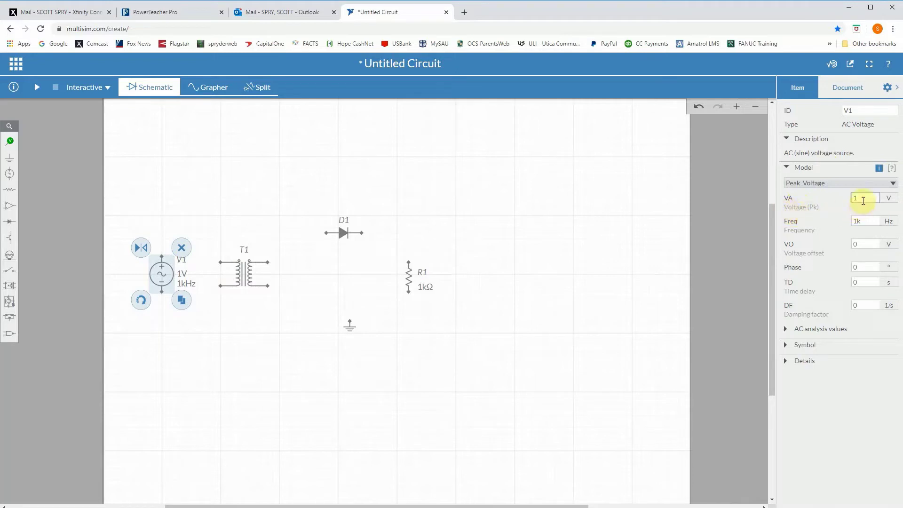
double_click(864, 200)
click(784, 334)
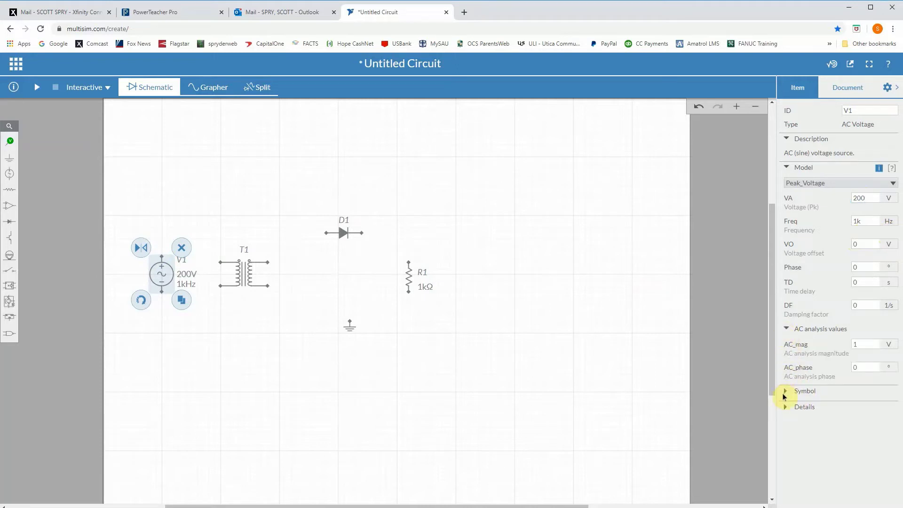
click(784, 394)
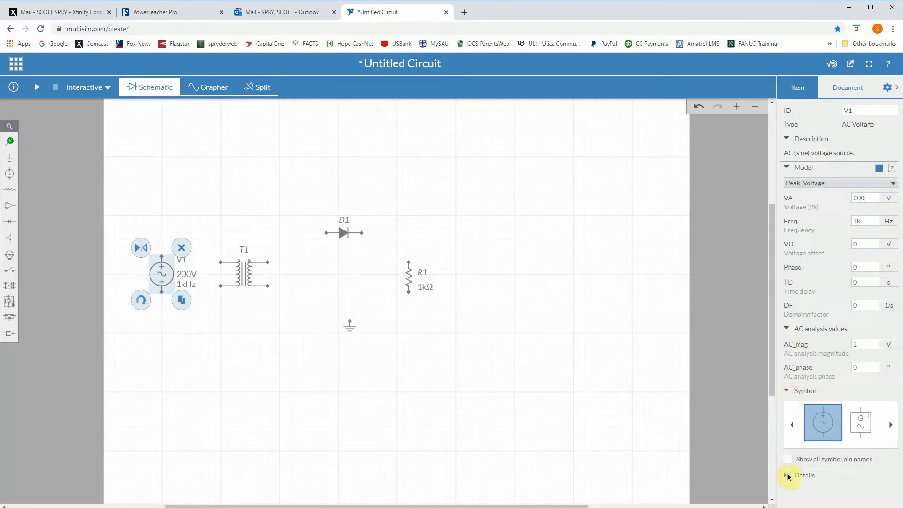
click(786, 476)
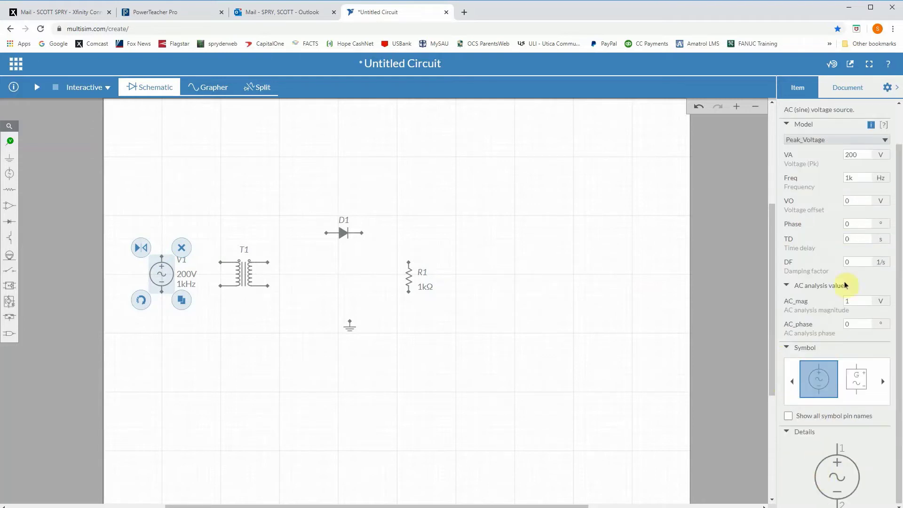
click(292, 393)
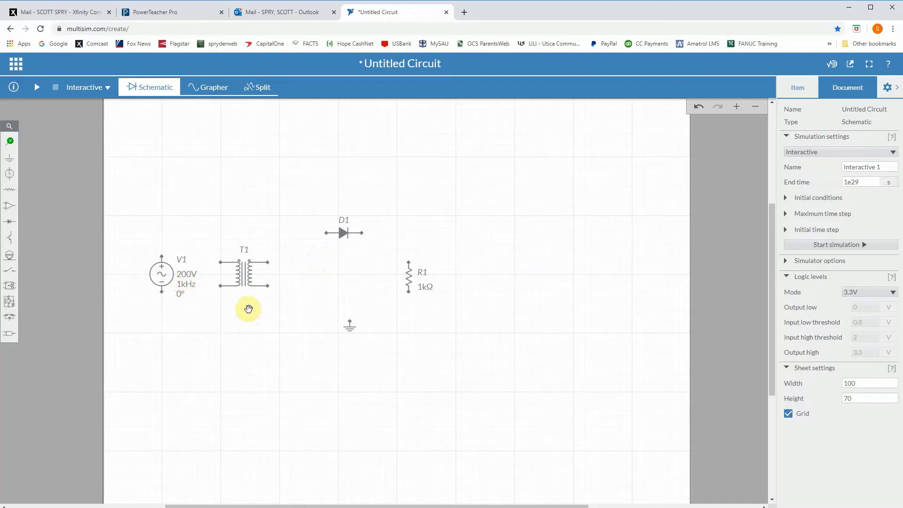
click(243, 278)
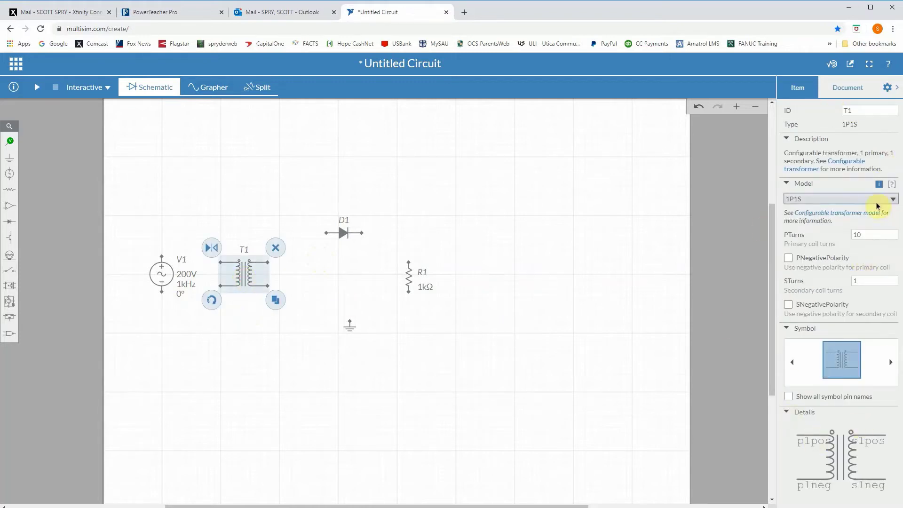
click(866, 230)
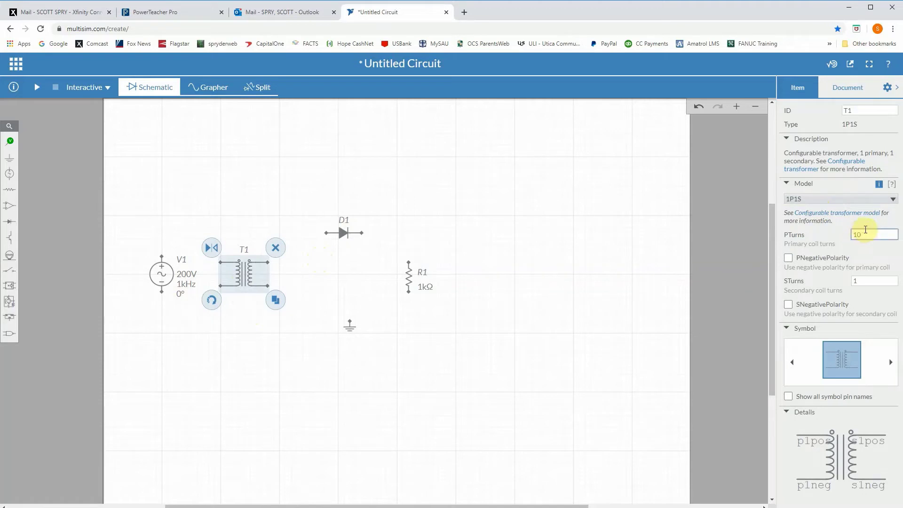
click(880, 284)
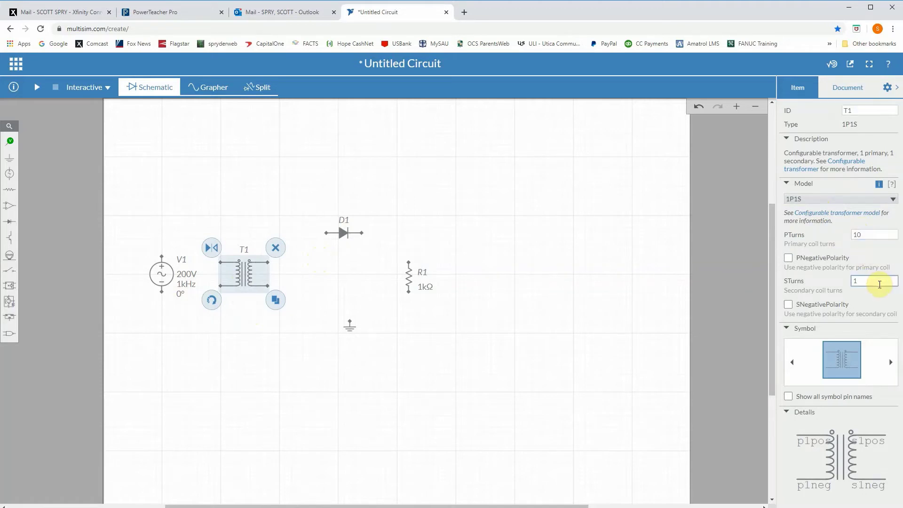
click(866, 236)
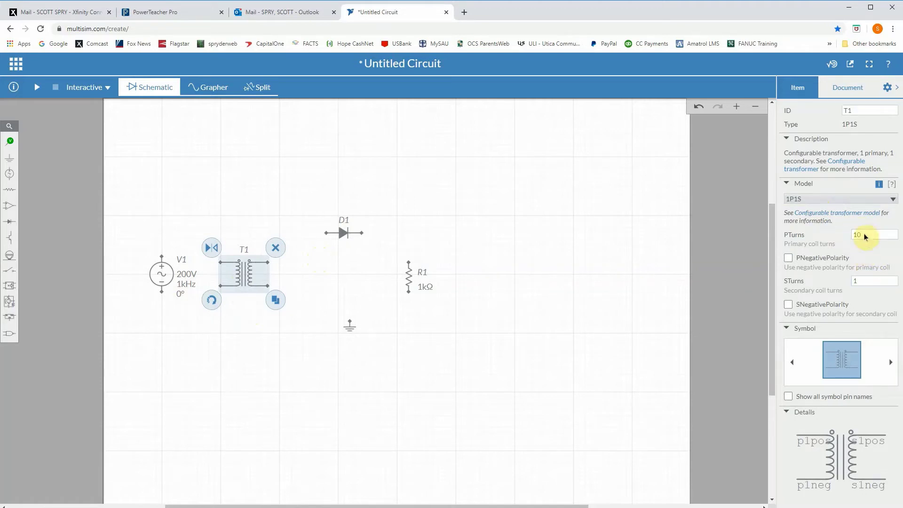
click(860, 283)
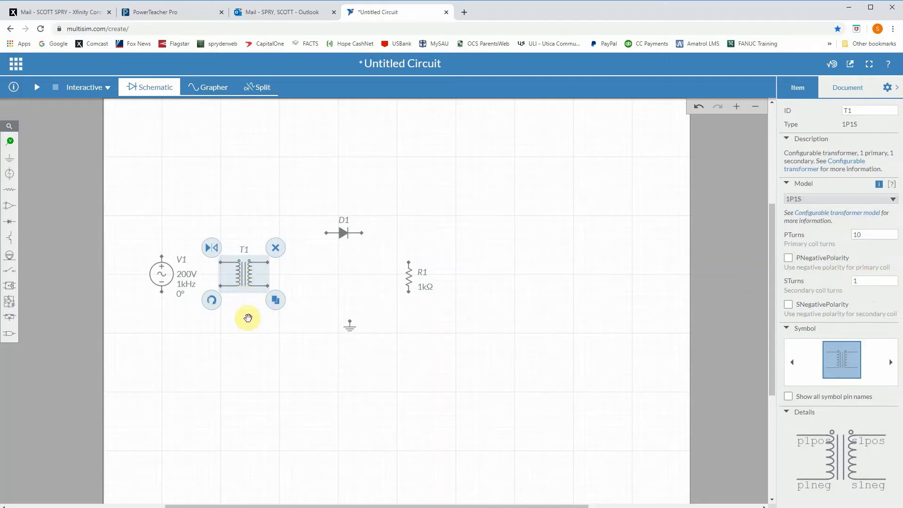
click(248, 320)
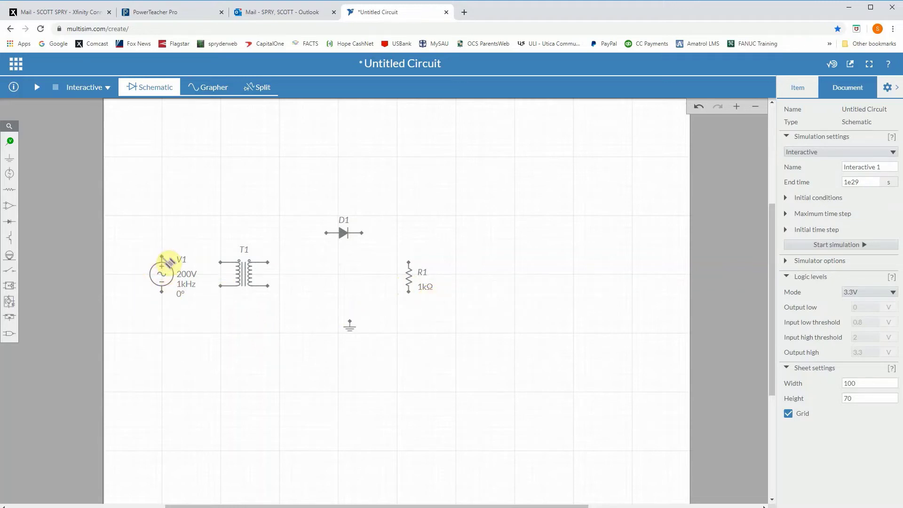
Step: Wire V1's top and bottom terminals to T1's two primary terminals
click(162, 257)
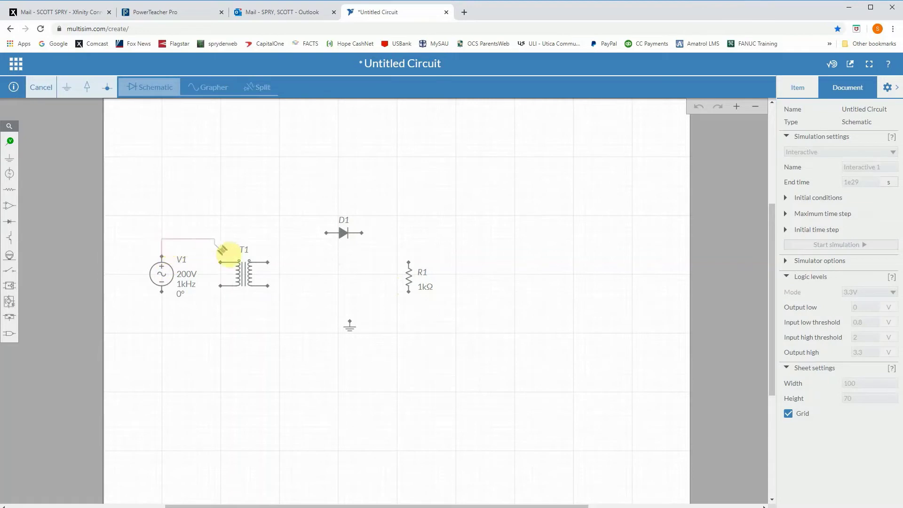
click(216, 262)
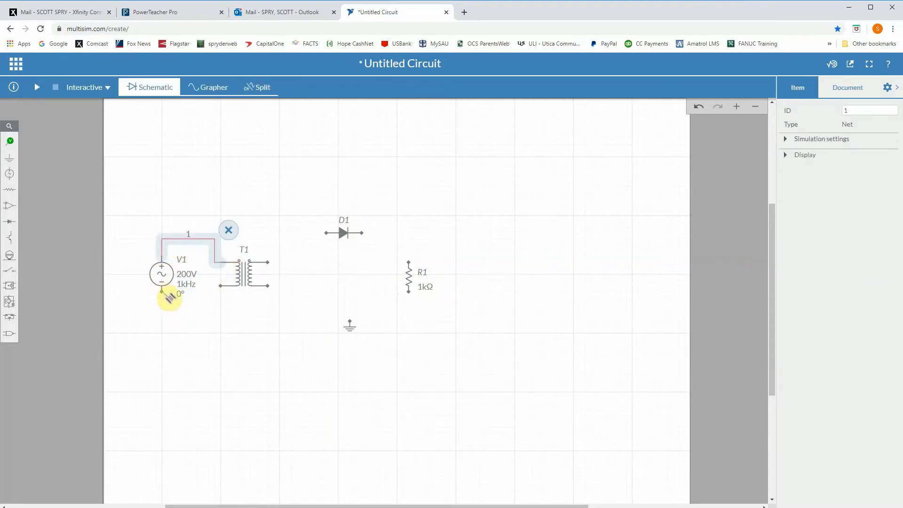
click(162, 292)
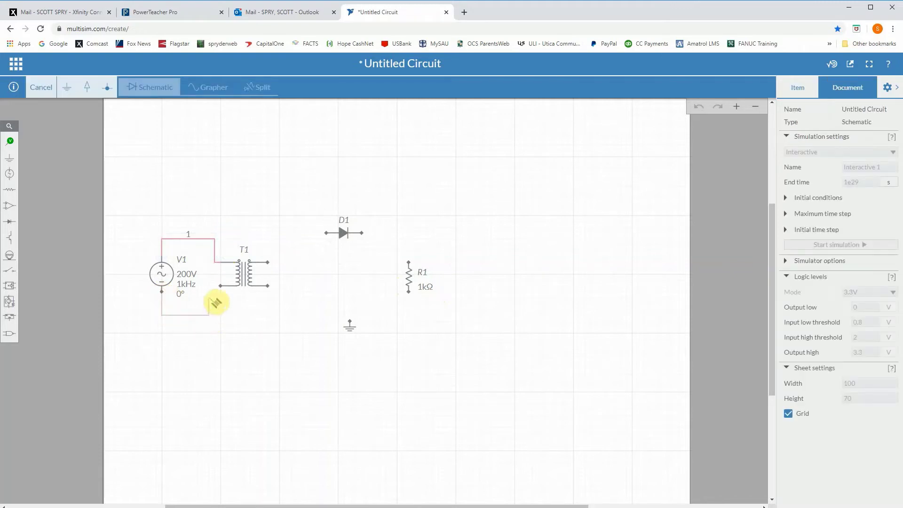
click(217, 285)
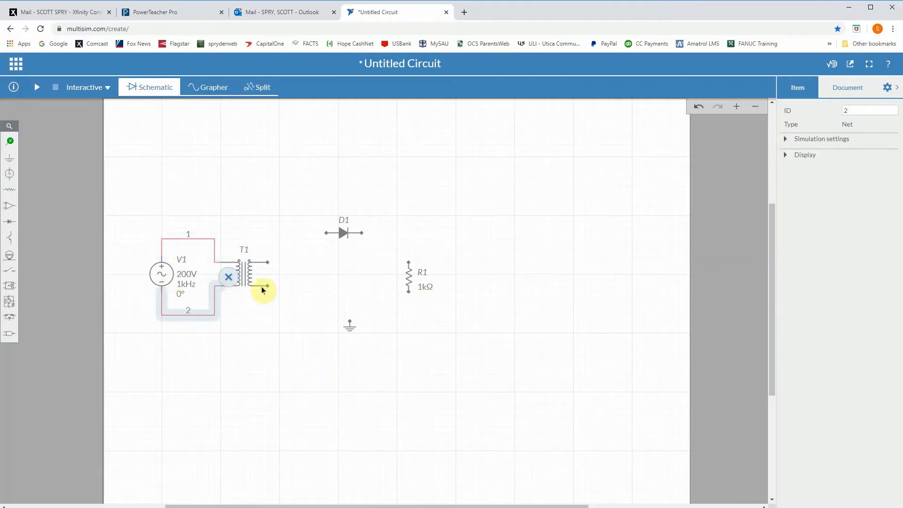
Step: Wire T1's upper secondary to D1's anode and the lower secondary to ground
click(269, 262)
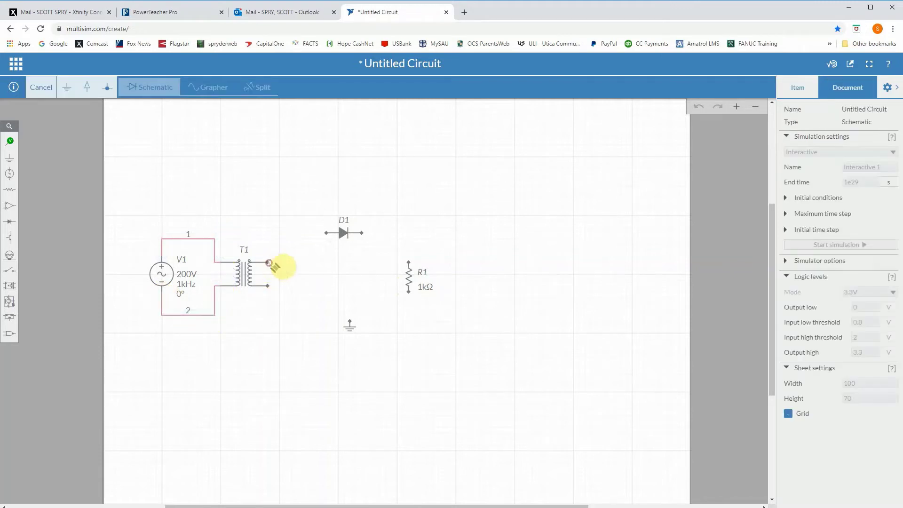
click(328, 234)
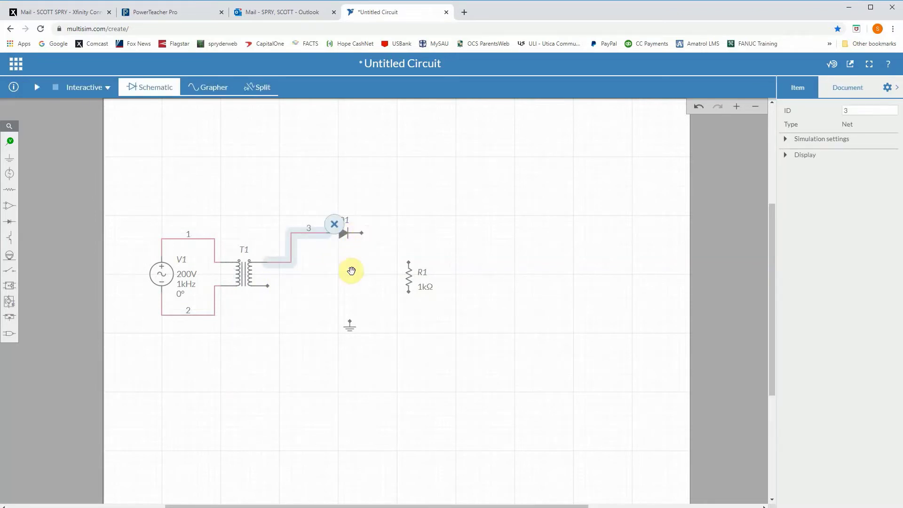
click(303, 286)
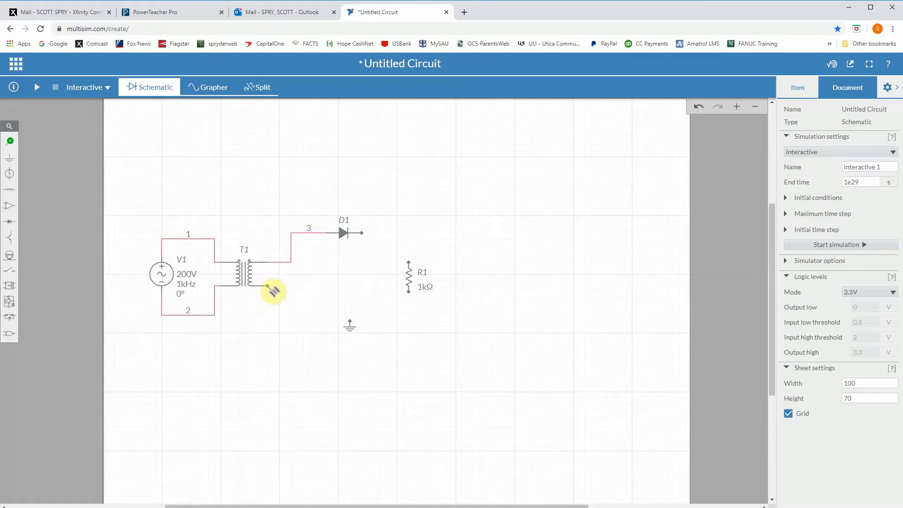
click(268, 286)
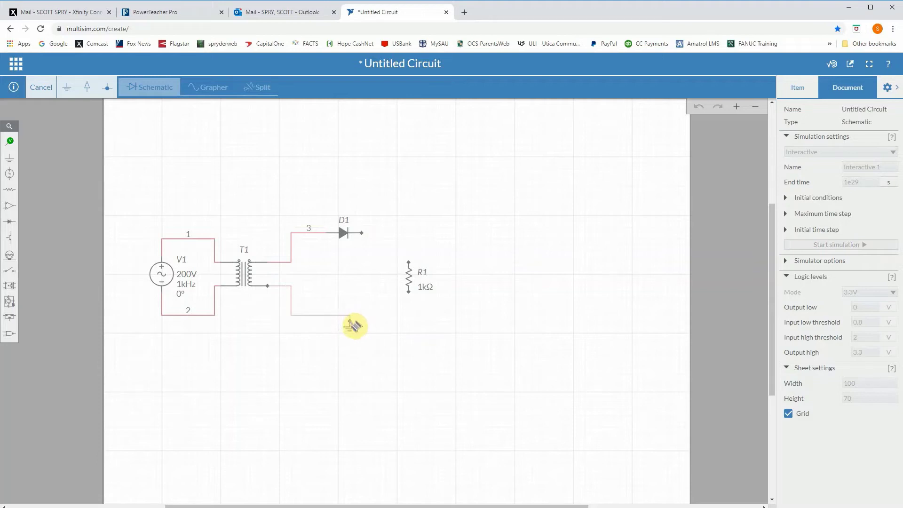
click(350, 323)
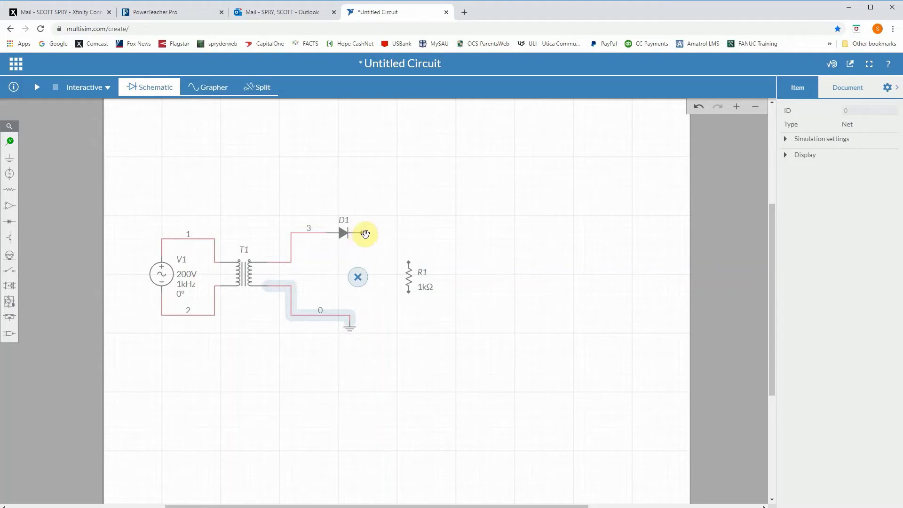
click(369, 222)
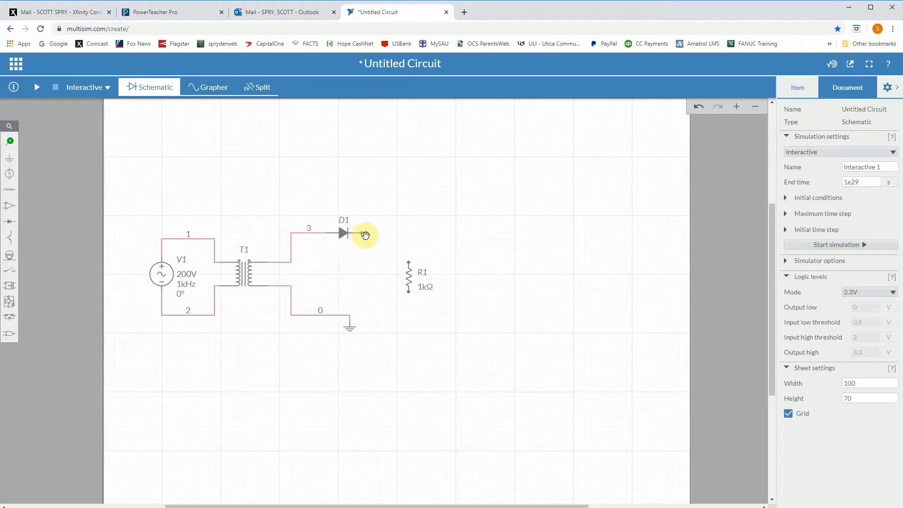
Step: Wire D1's cathode to R1's top and R1's bottom to ground
click(363, 233)
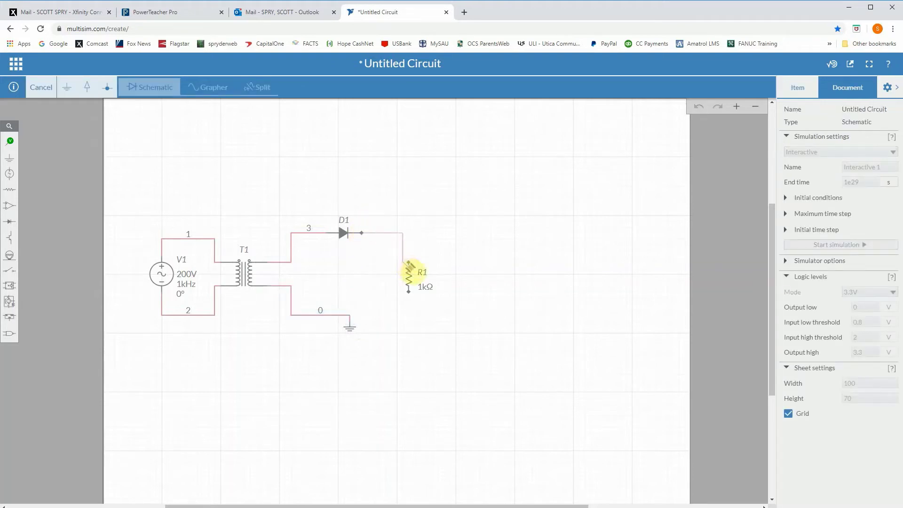
click(406, 265)
click(413, 307)
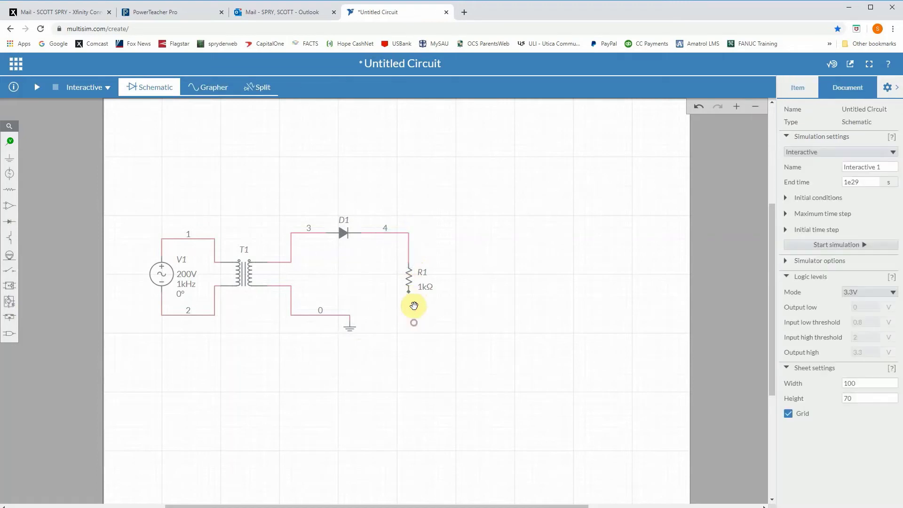
click(409, 291)
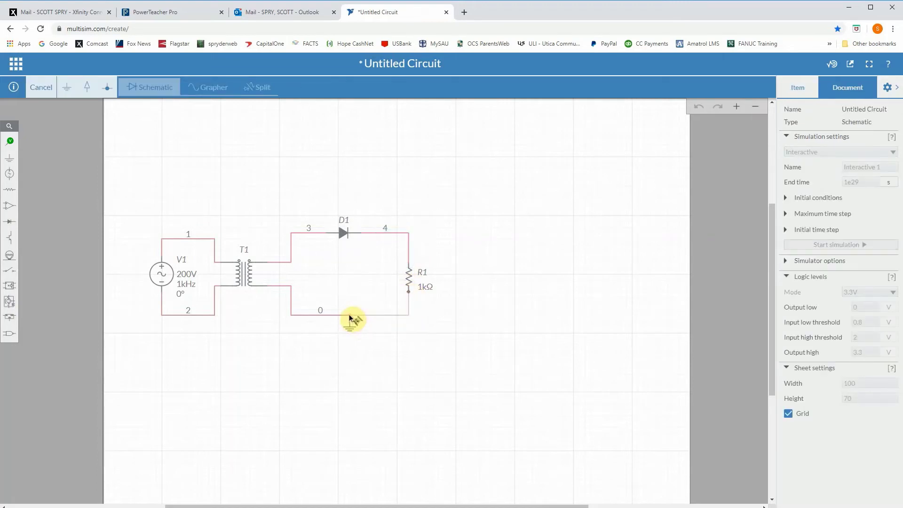
click(350, 317)
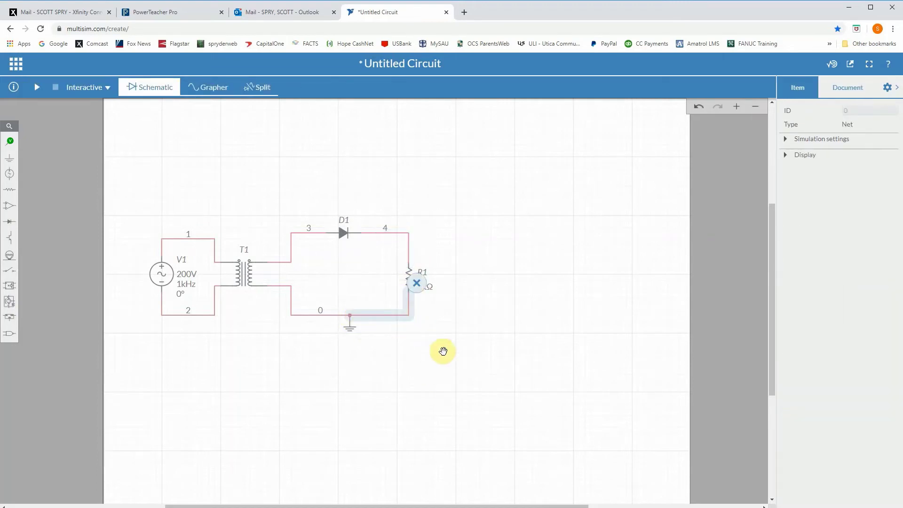
click(450, 359)
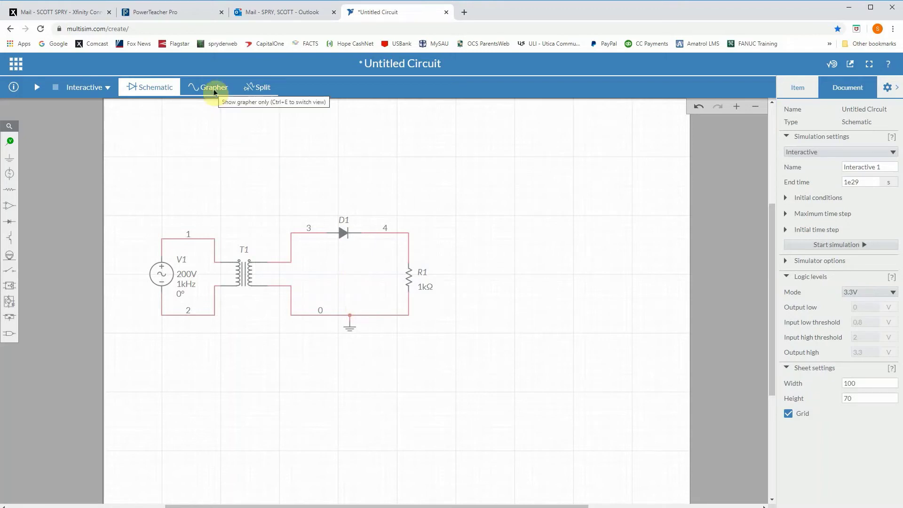
Step: Switch to Split view and place voltage probe PR1 on node 4 at D1's cathode
click(259, 87)
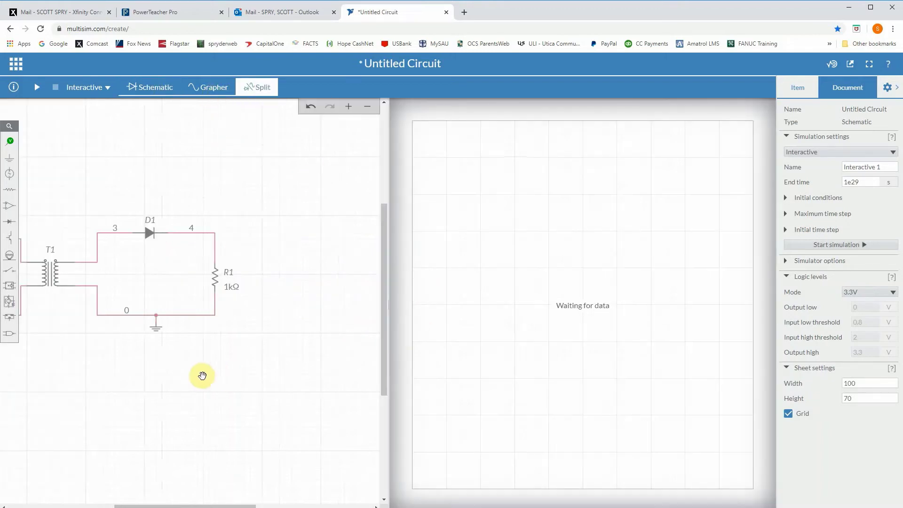
drag(127, 369, 158, 388)
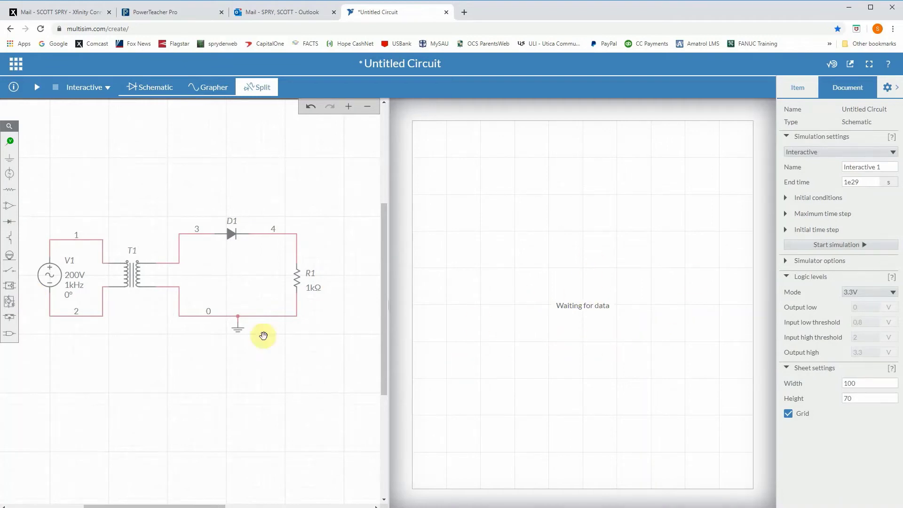
click(11, 140)
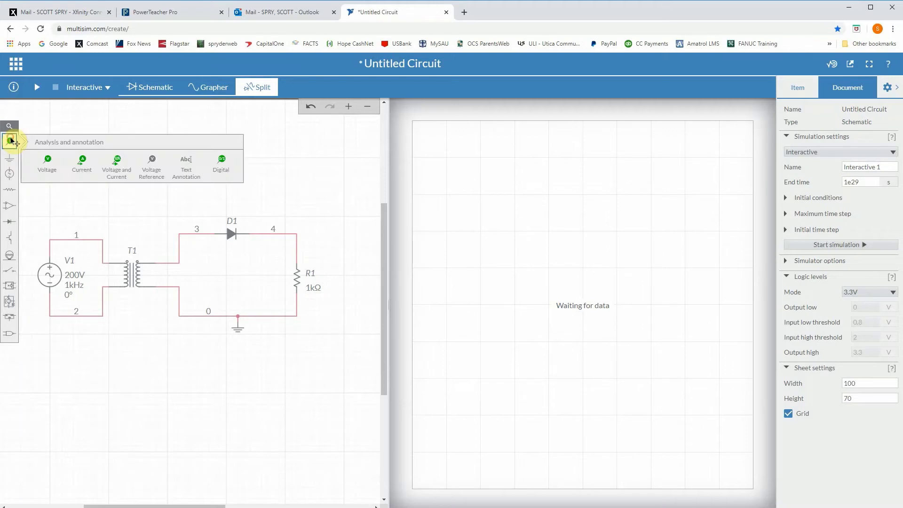
click(55, 170)
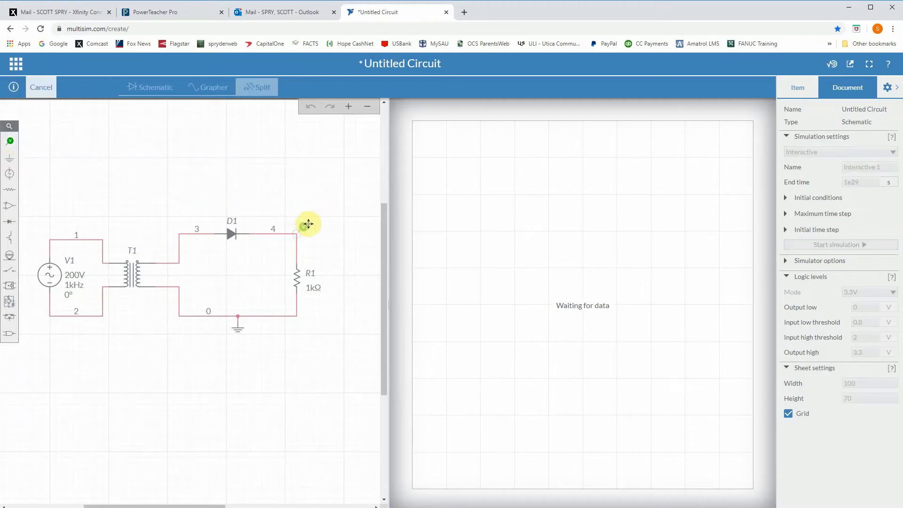
click(309, 224)
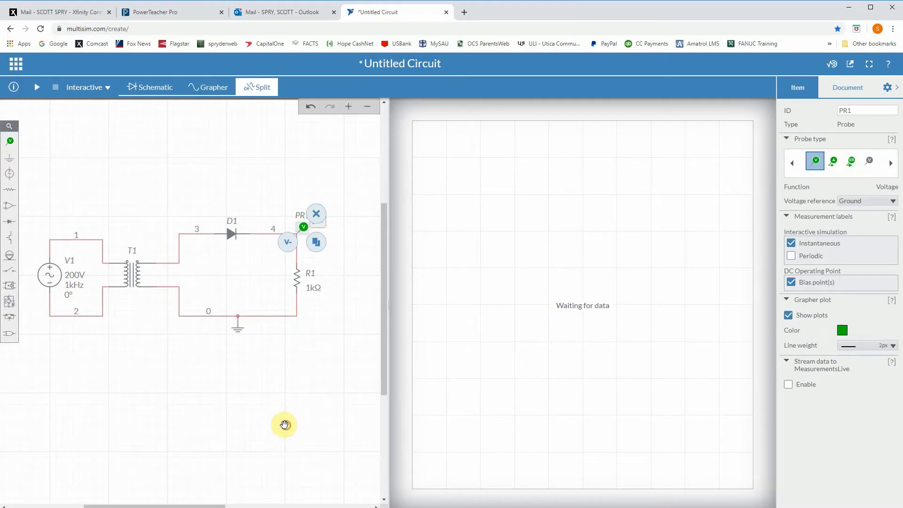
click(286, 423)
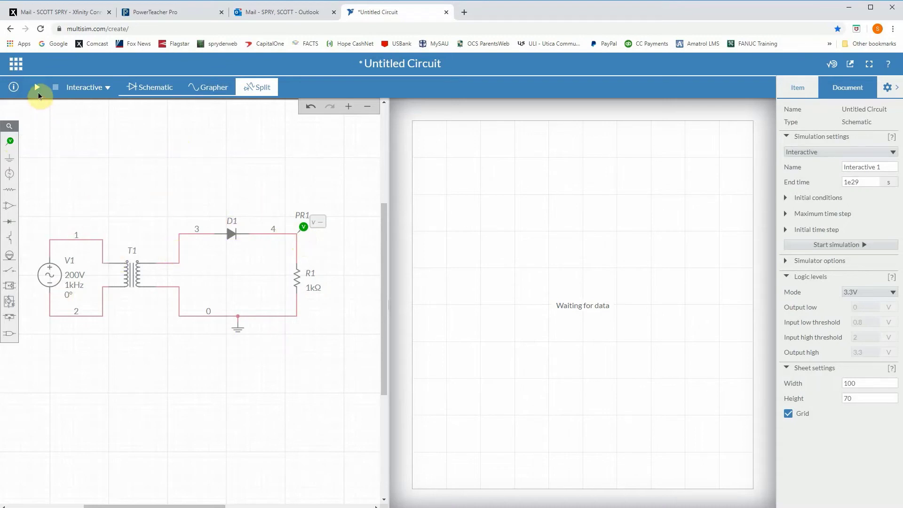
Step: Run the interactive simulation, plotting PR1's V(4) half-wave pulses peaking near 19.2 V
click(36, 88)
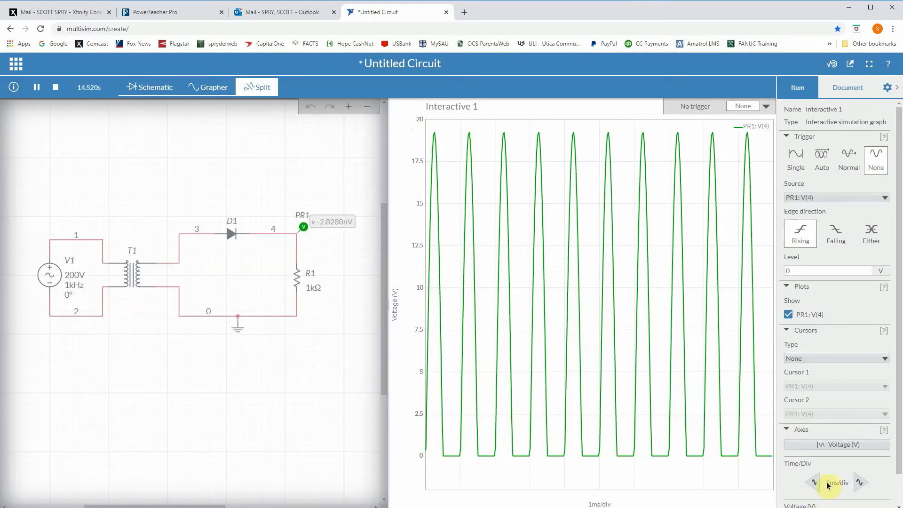
drag(898, 414, 901, 463)
Step: Set the grapher's voltage axis minimum to -20 so it spans −20 V to 20 V
click(854, 503)
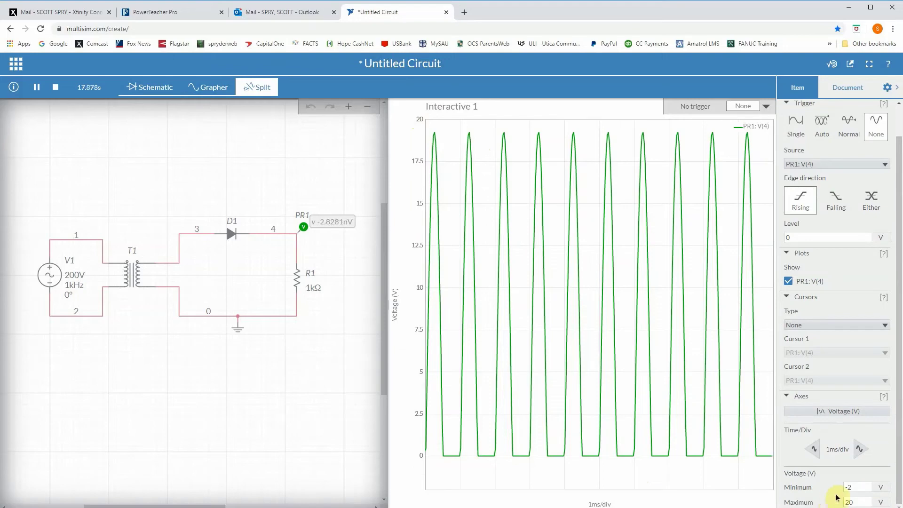
double_click(859, 489)
text(-20)
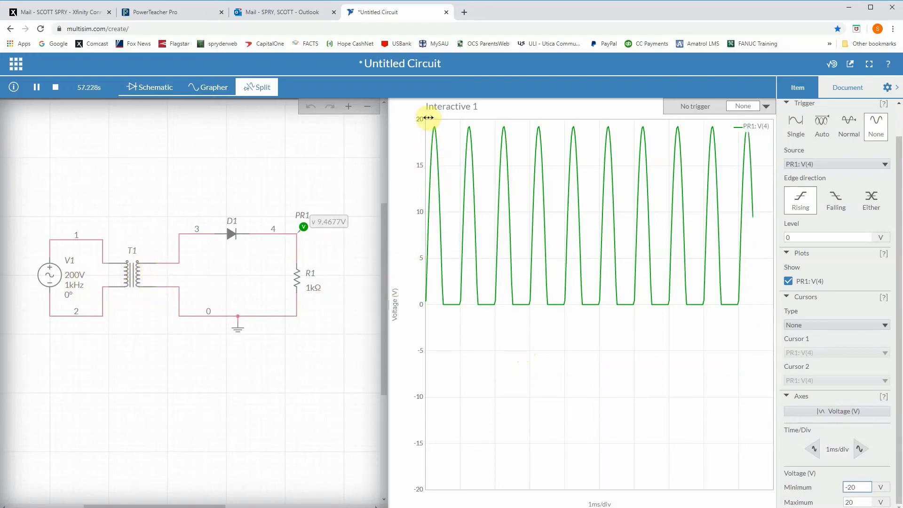
mouse_move(434, 130)
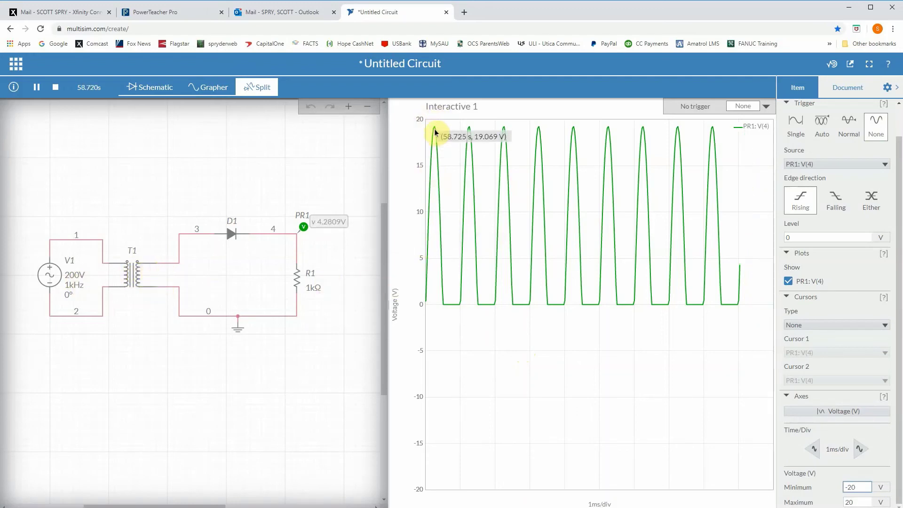